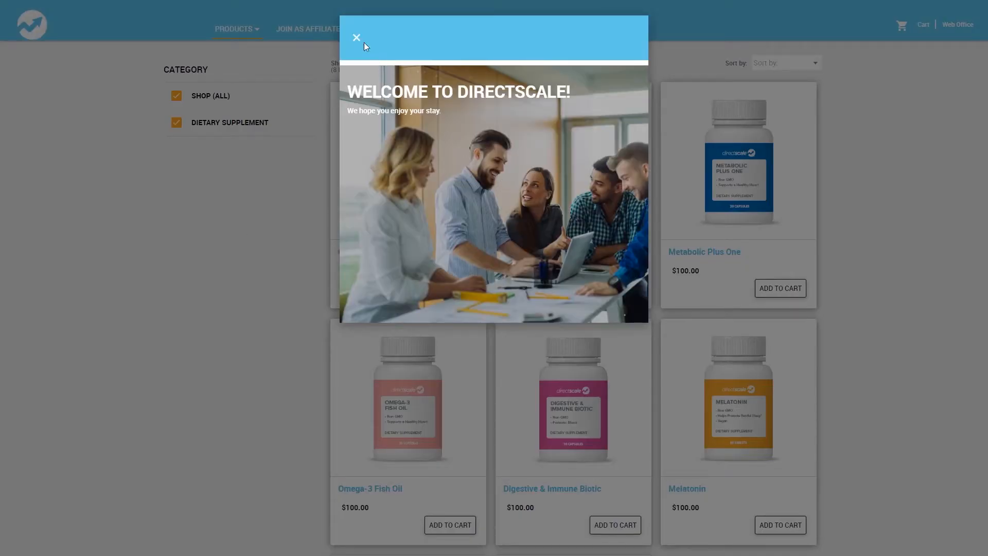
- Dismiss the welcome popup and the test popup on the shop's product page
left_click(357, 39)
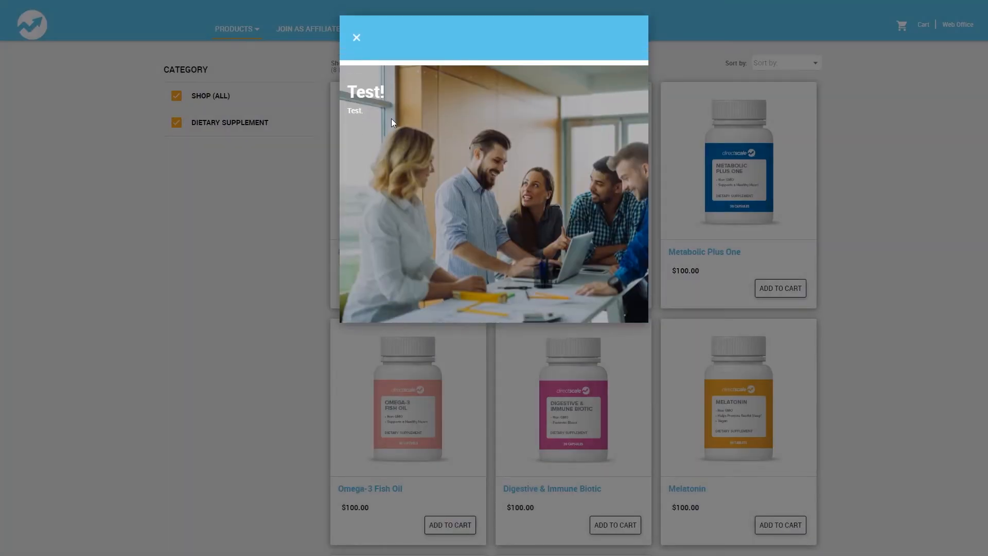
left_click(357, 39)
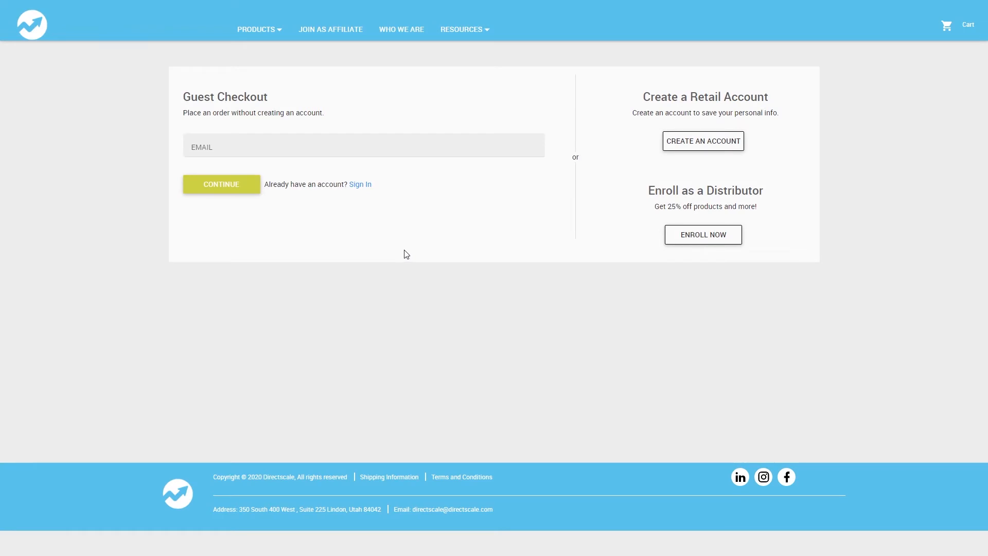
- Choose to sign in with an existing account from guest checkout and sign in to the shop
left_click(355, 186)
left_click(233, 231)
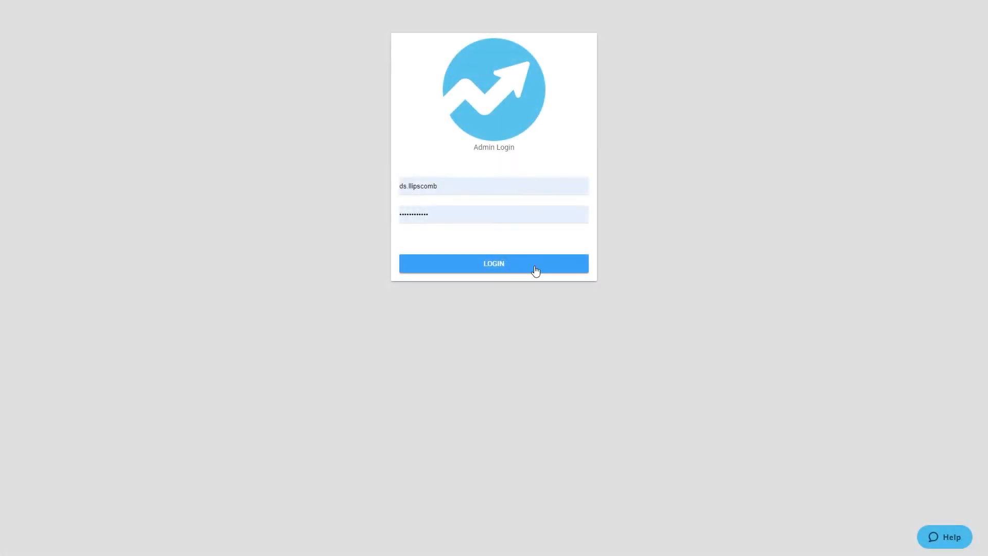
- Log in to the admin site with the prefilled credentials and open the LoginEvents page
left_click(535, 267)
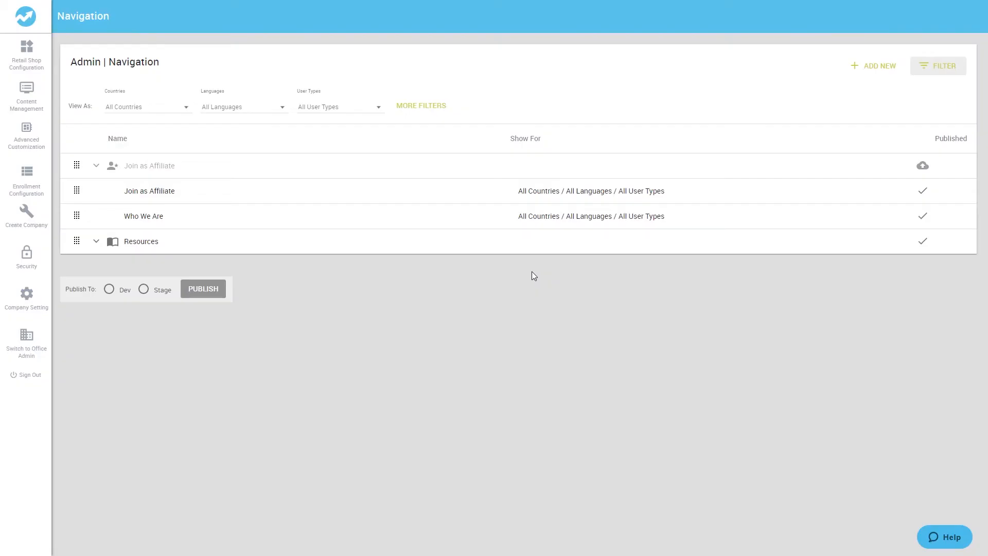
left_click(26, 136)
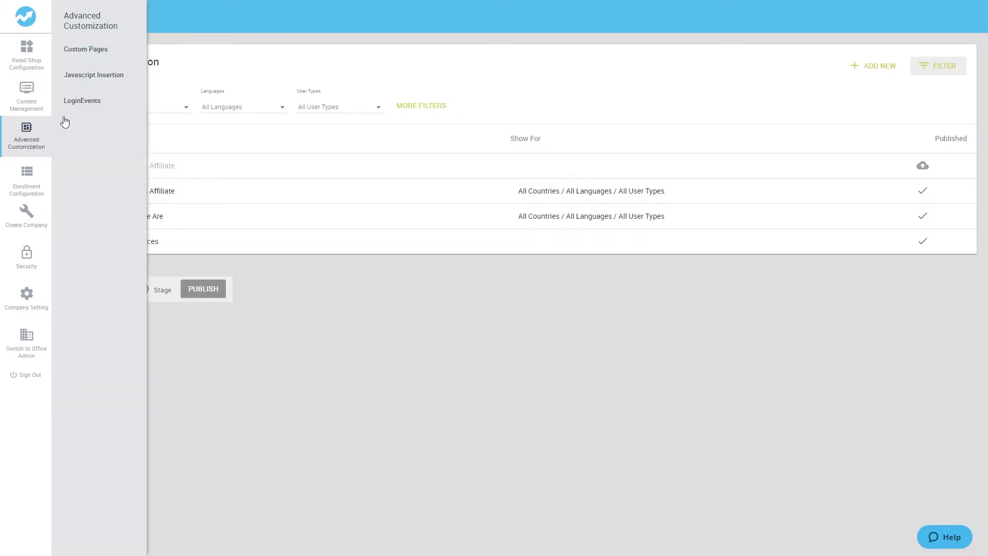
left_click(81, 101)
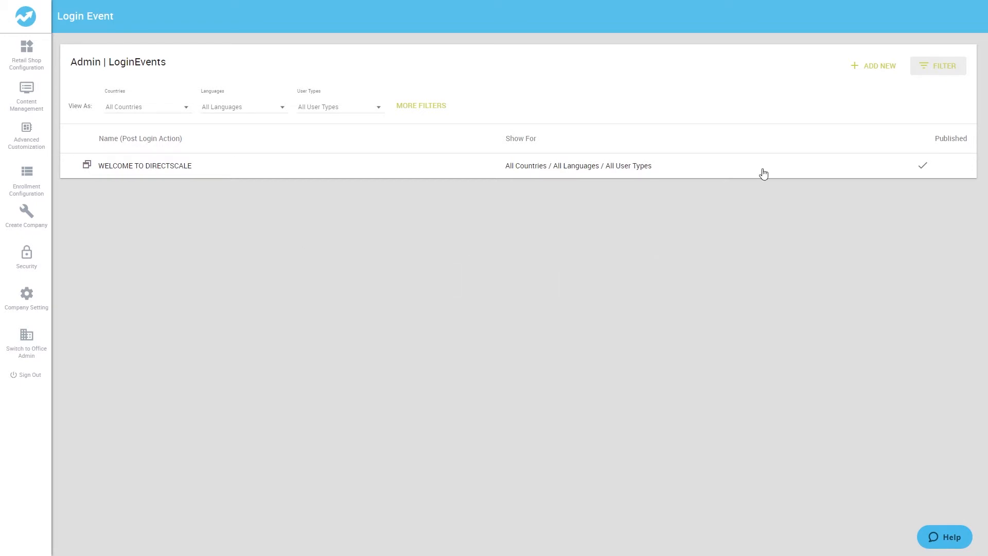
- Add a new popup login event named Test-Popup
left_click(875, 68)
left_click(877, 74)
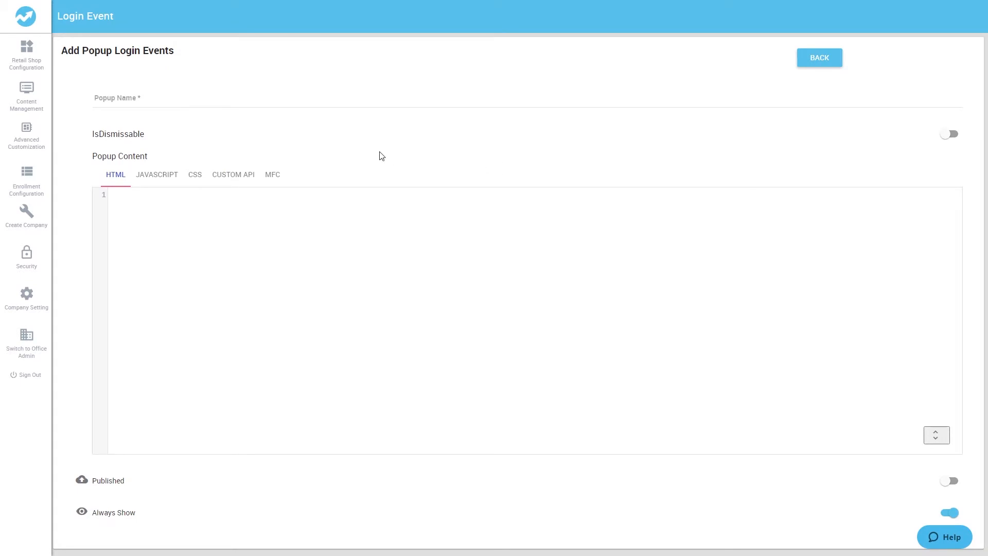
left_click(236, 95)
type("Tes")
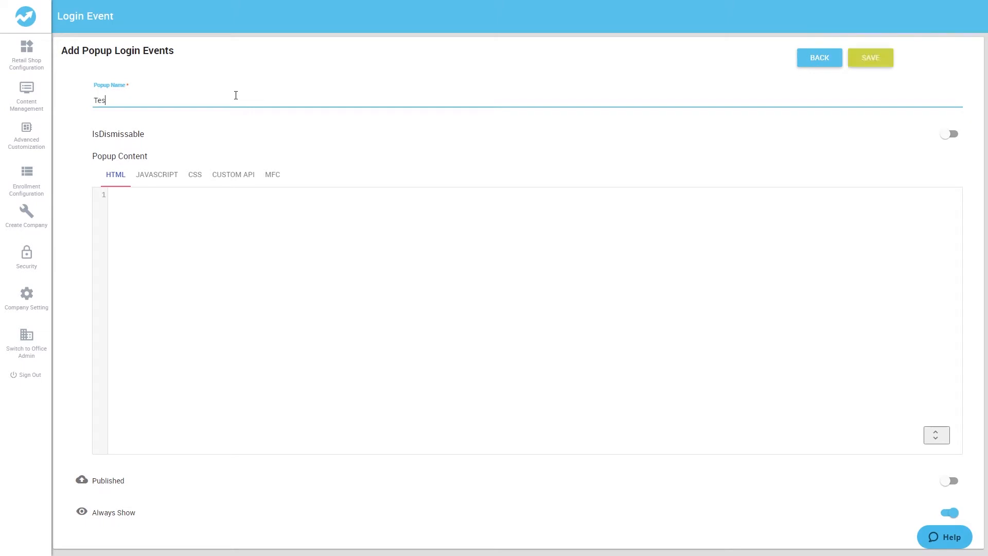
type("t-Popup")
- Enable IsDismissable for the popup
left_click(950, 134)
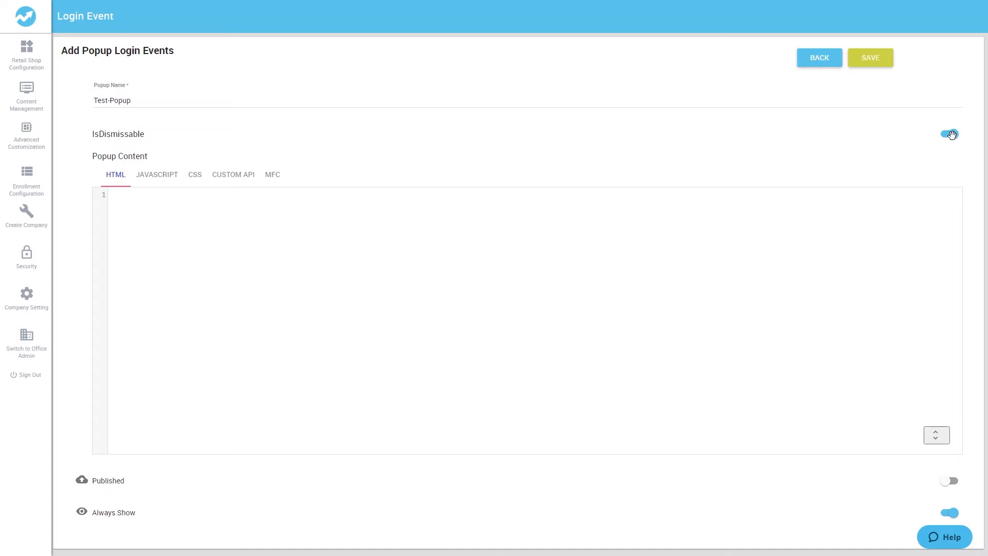
left_click(952, 135)
left_click(952, 135)
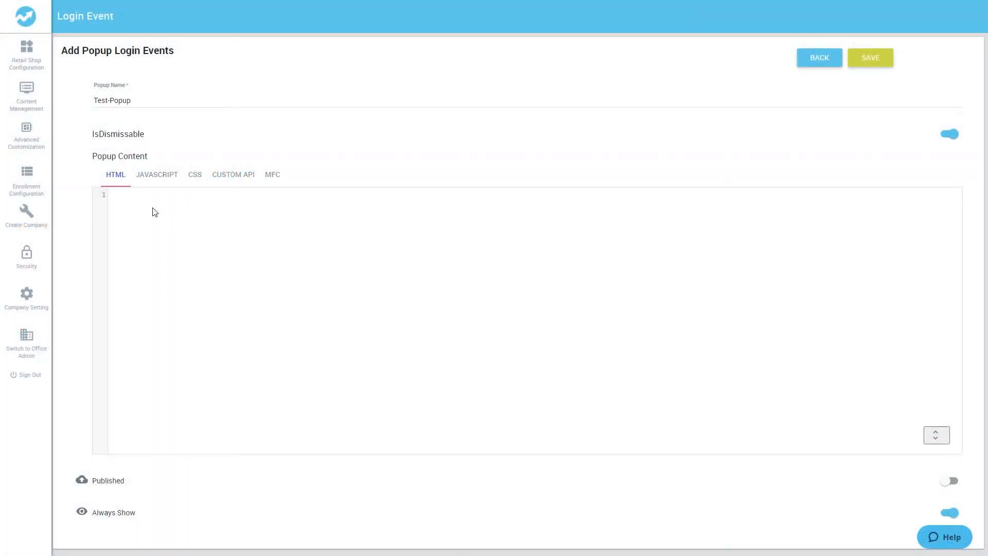
- Add popup HTML with the heading "Test!" and subheading "Test.", plus CSS rules for welcomeContainer, heading and subheading
left_click(155, 212)
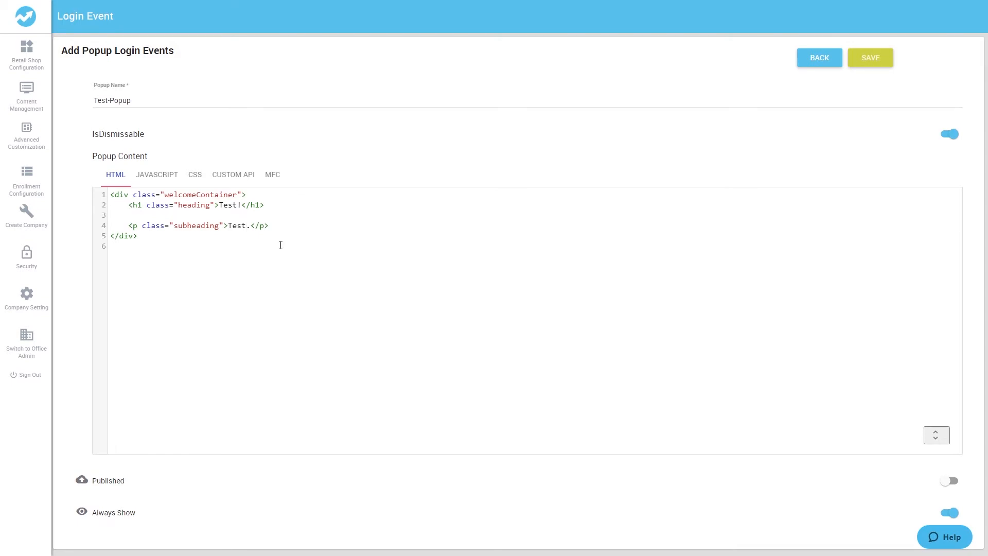
left_click(198, 184)
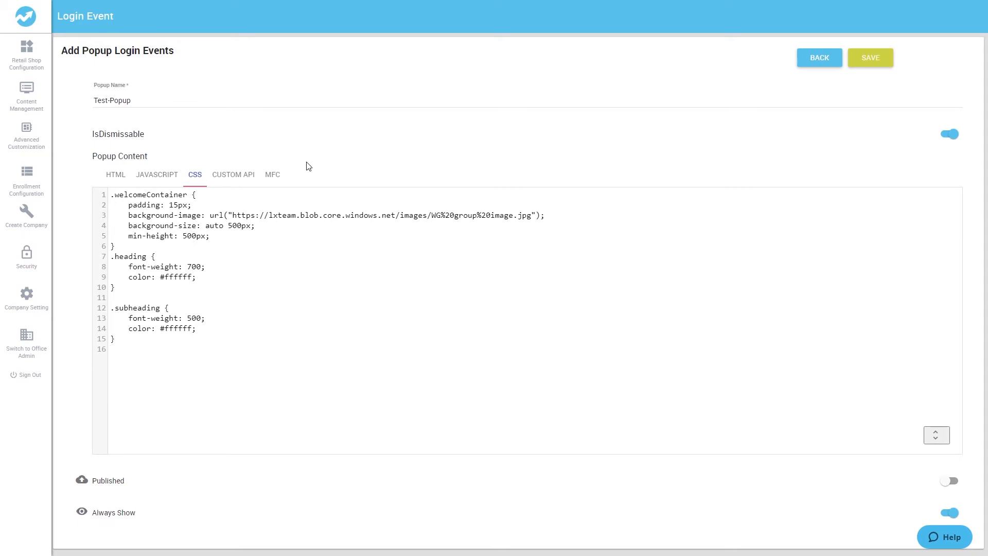
left_click(158, 178)
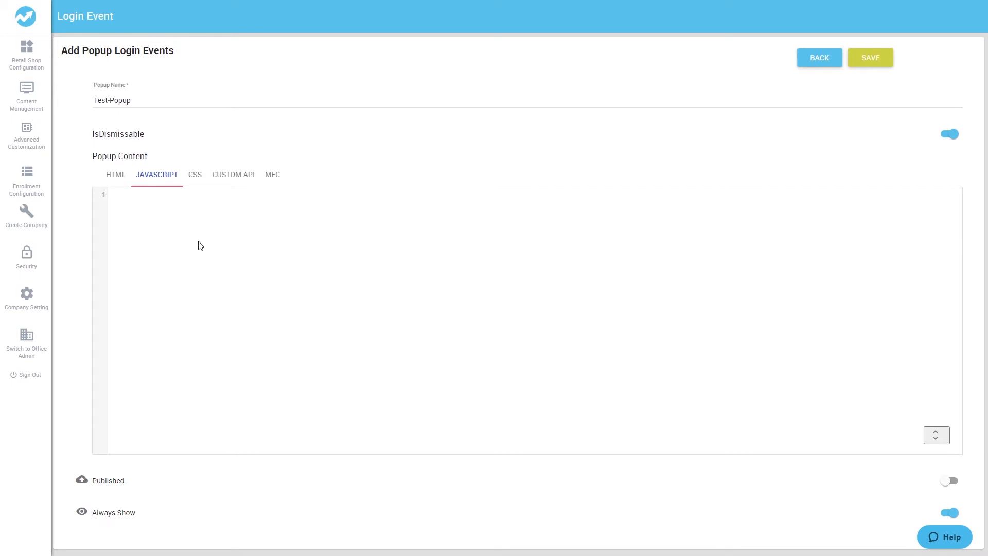
- Try limiting the popup's owner countries to Argentina, Australia and Chile in the MFC settings, and restore all countries
left_click(274, 183)
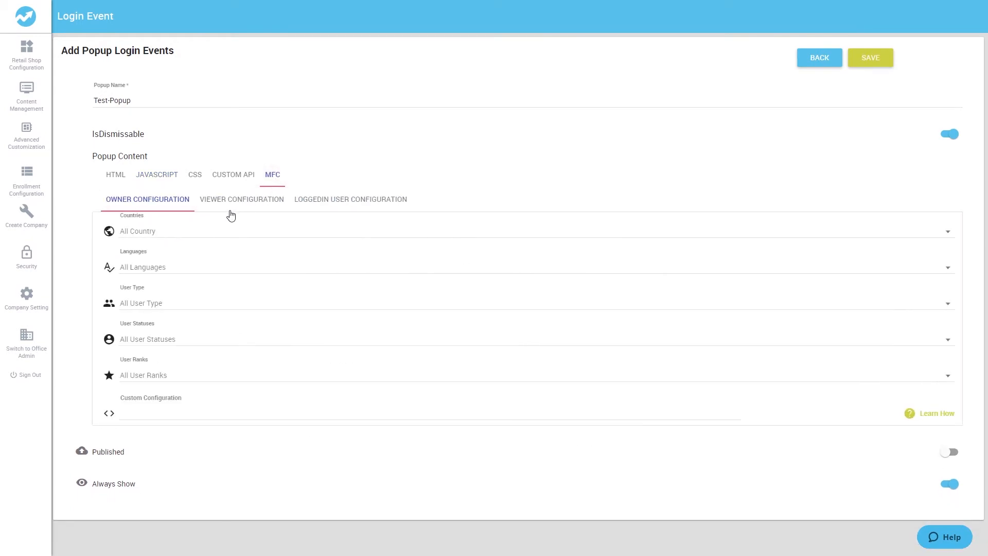
left_click(174, 238)
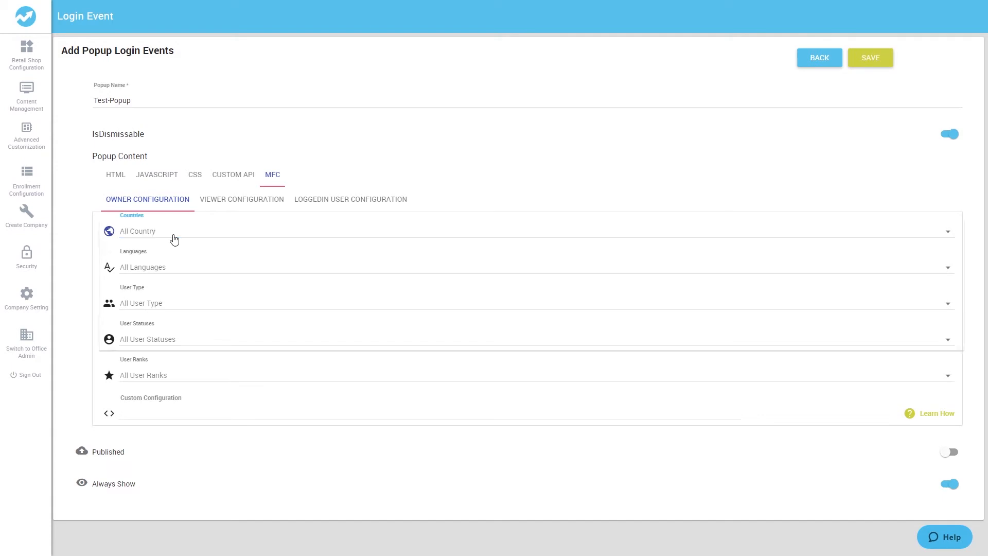
left_click(110, 231)
left_click(110, 255)
left_click(110, 280)
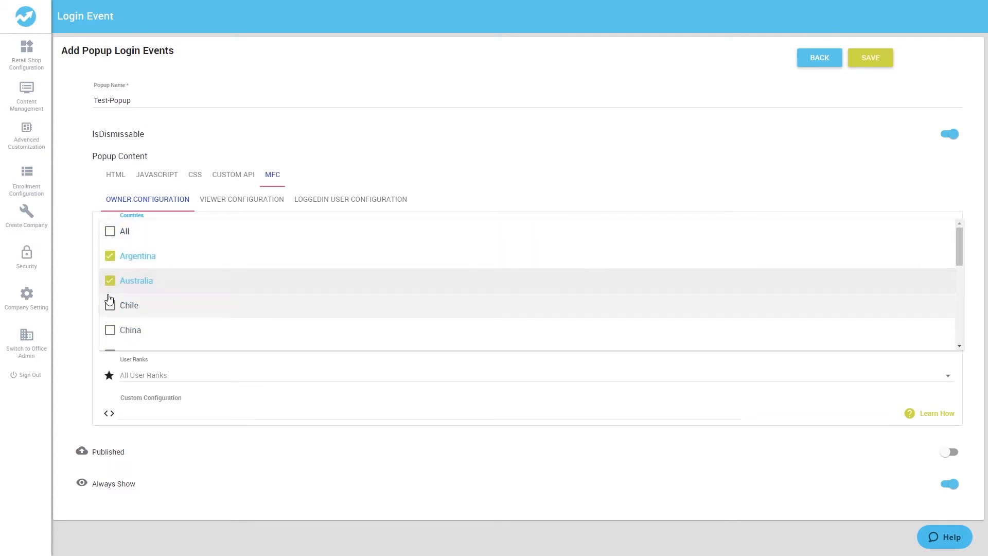
left_click(110, 305)
left_click(110, 231)
left_click(84, 253)
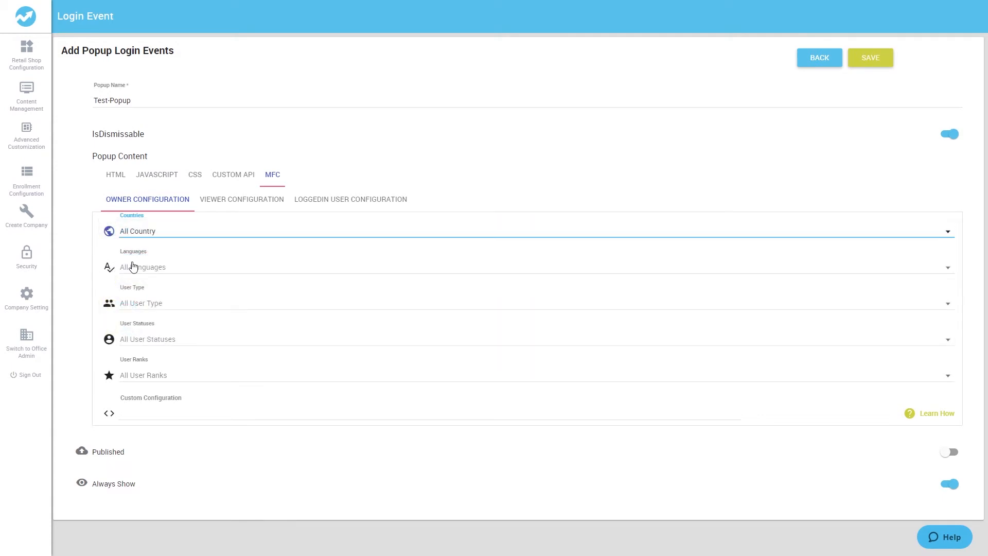
- Try limiting the owner languages to the first three entries, and restore all languages
left_click(120, 273)
left_click(118, 272)
left_click(110, 292)
left_click(110, 317)
left_click(110, 341)
left_click(105, 271)
left_click(97, 284)
- Try limiting the owner user types to the first two entries, and restore all user types
left_click(150, 304)
left_click(110, 303)
left_click(111, 328)
left_click(110, 353)
left_click(110, 303)
left_click(73, 319)
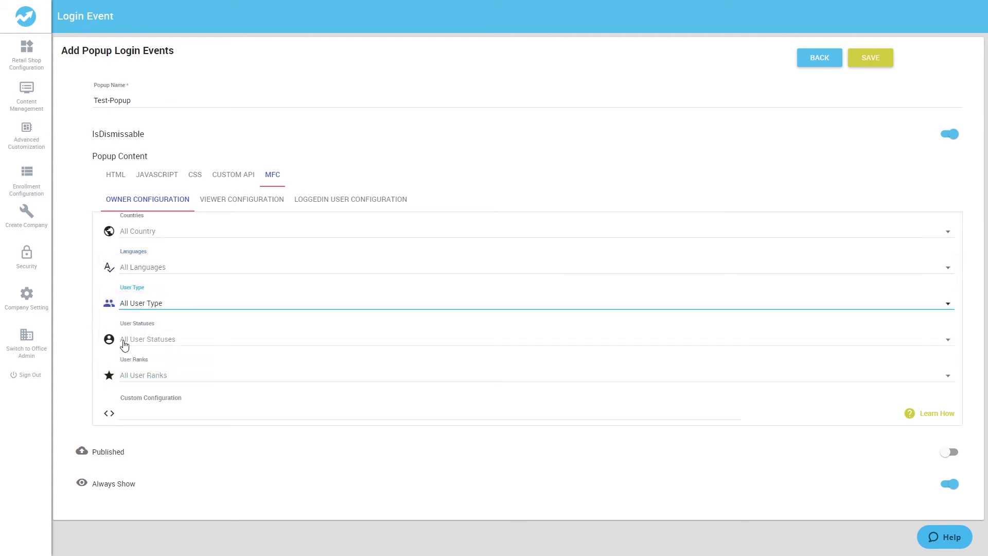
- Try limiting the owner user statuses to the first three entries, and restore all statuses
left_click(121, 342)
left_click(120, 341)
left_click(111, 364)
left_click(110, 389)
left_click(111, 414)
left_click(110, 339)
left_click(84, 357)
- Try limiting the owner user ranks to Advanced Affiliate, Leading Affiliate and Senior Affiliate, and restore all ranks
left_click(137, 379)
left_click(110, 375)
left_click(111, 400)
left_click(110, 425)
left_click(110, 449)
left_click(110, 375)
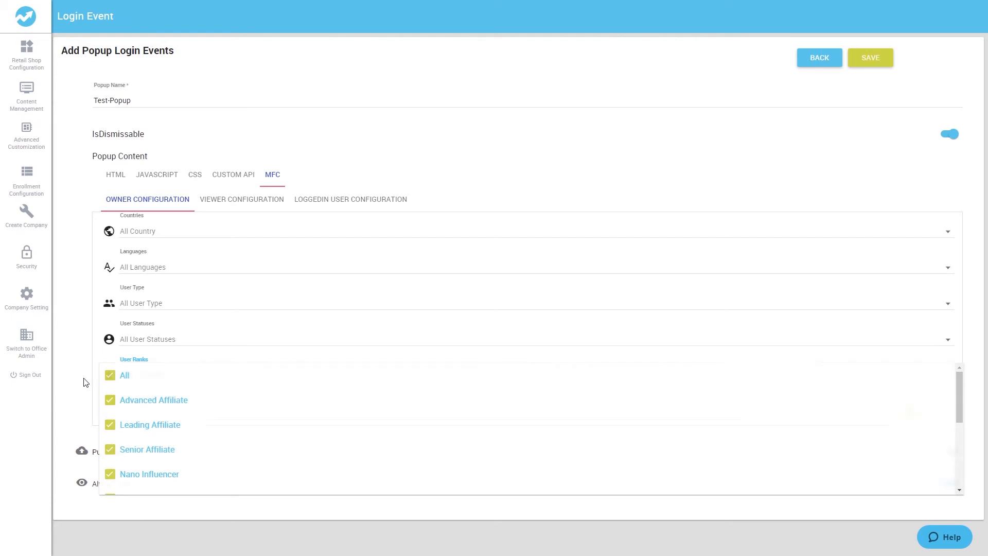
left_click(84, 381)
- Review the popup's logged-in user configuration and return to the owner configuration
left_click(348, 201)
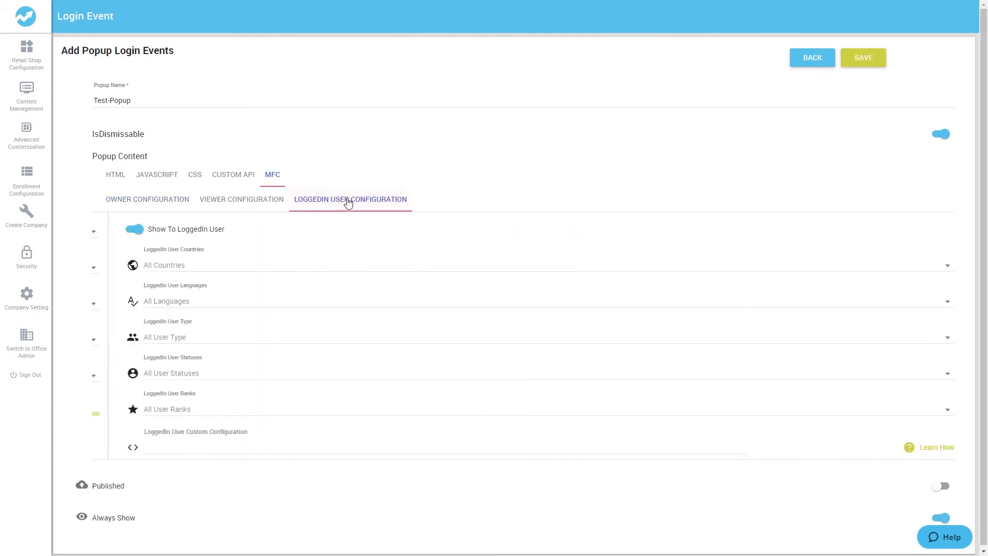
left_click(158, 206)
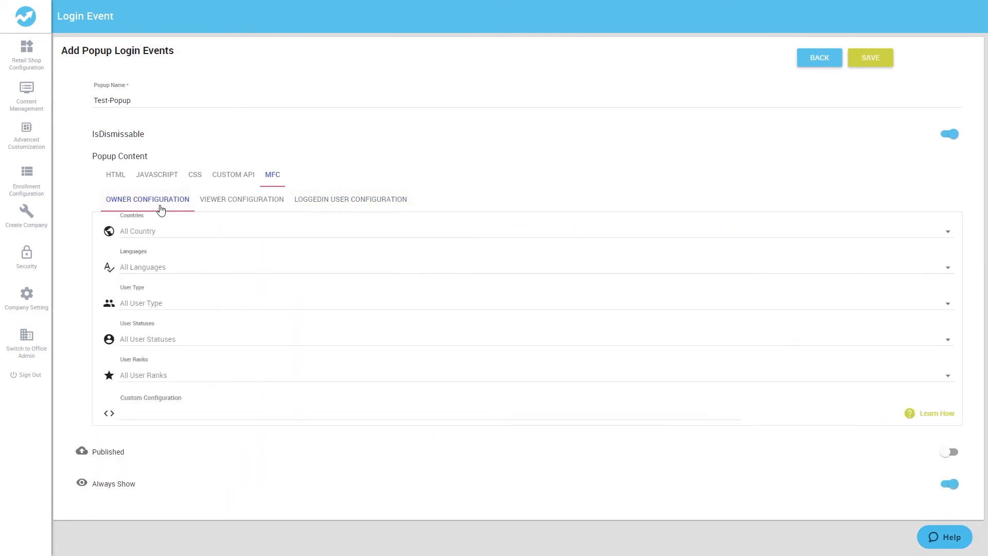
- Try replacing Always Show with a start date and an end date for the popup, and turn Always Show back on
left_click(950, 485)
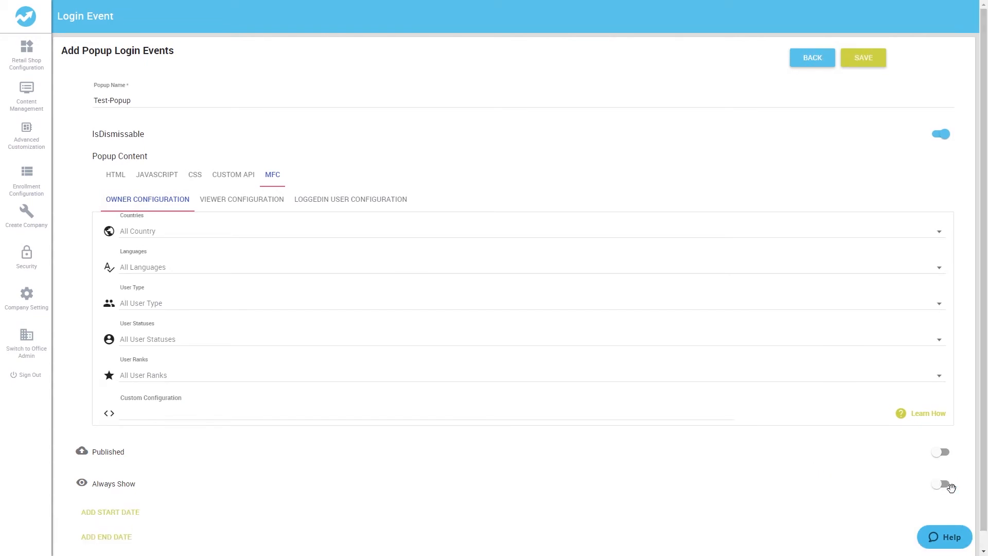
scroll(185, 519, "down", 1)
left_click(123, 494)
left_click(101, 537)
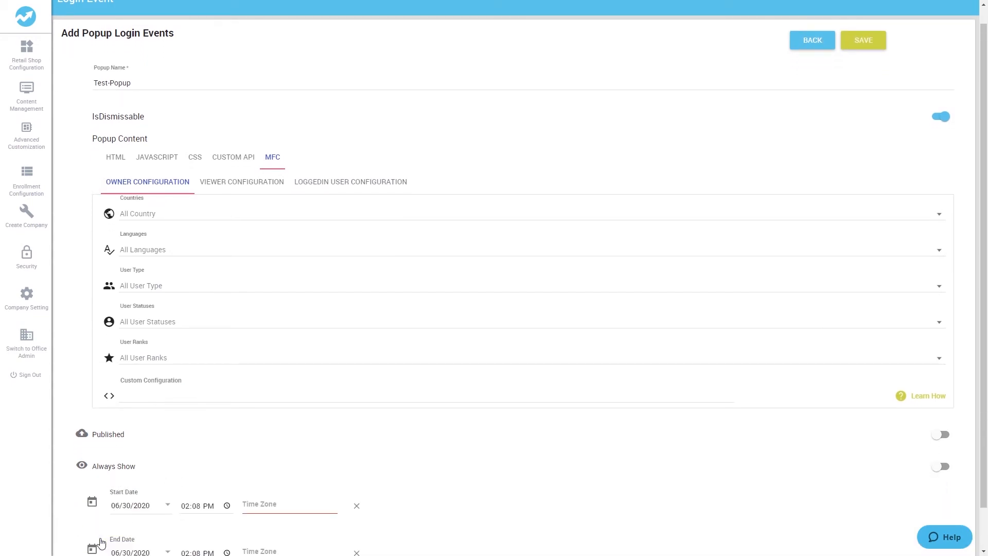
scroll(108, 535, "down", 1)
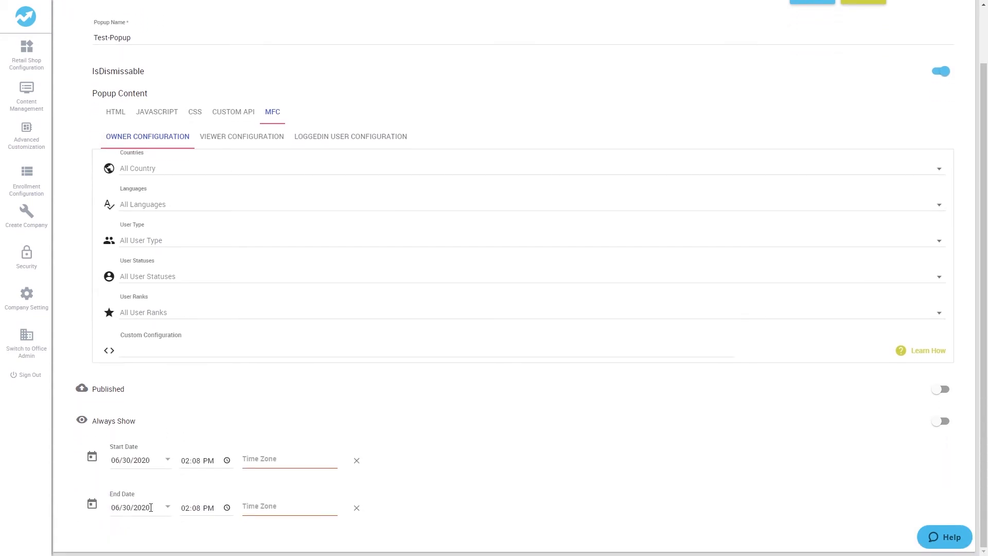
left_click(935, 421)
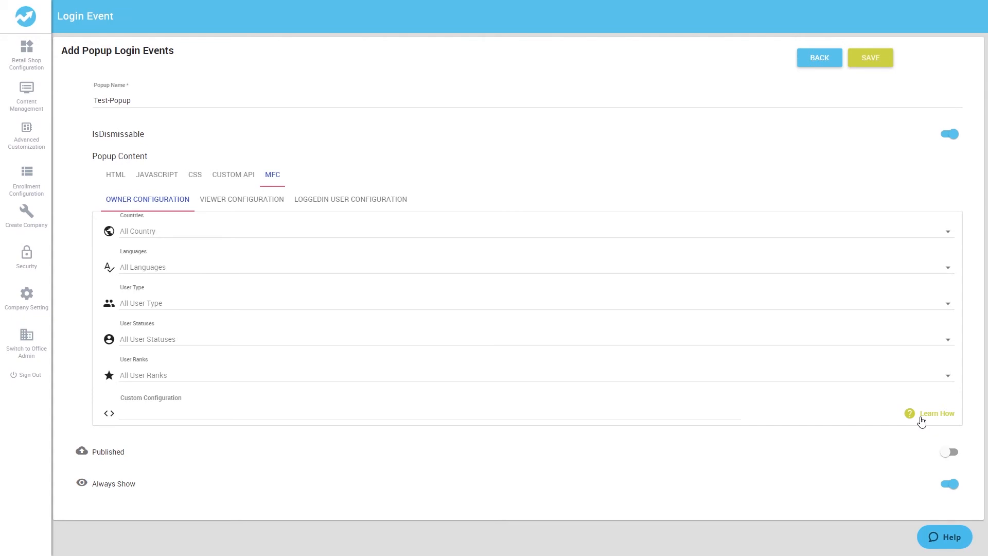
- Save the popup login event with Published left off
left_click(948, 452)
left_click(950, 453)
left_click(871, 58)
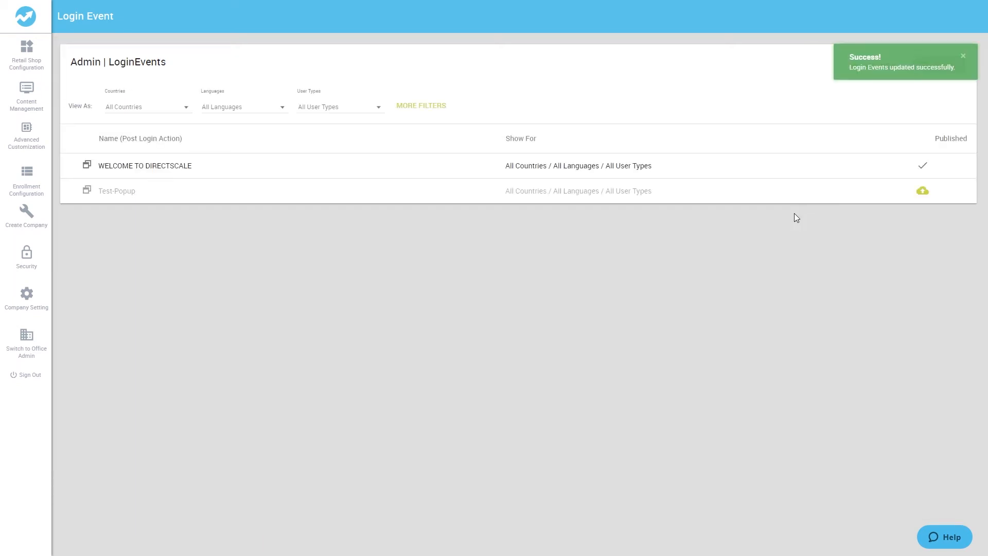
- Publish the Test-Popup event from the login events list
mouse_move(946, 197)
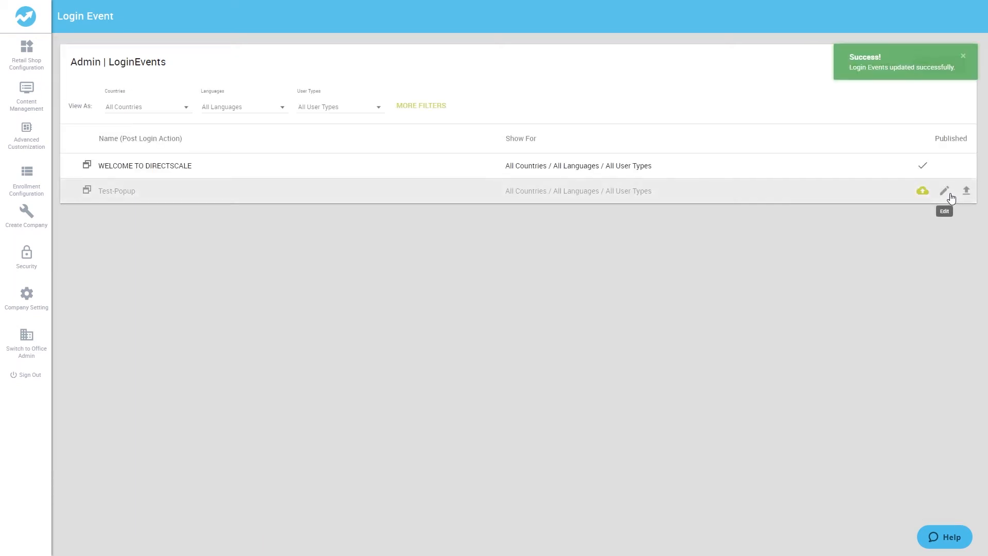
left_click(922, 191)
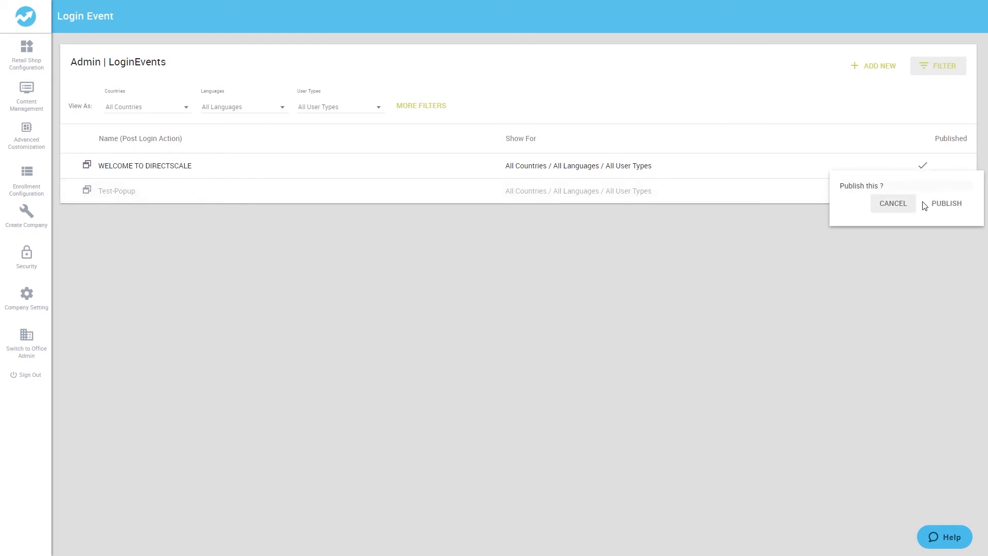
left_click(940, 203)
mouse_move(183, 190)
left_mouse_down()
mouse_move(187, 159)
mouse_move(190, 187)
left_mouse_up()
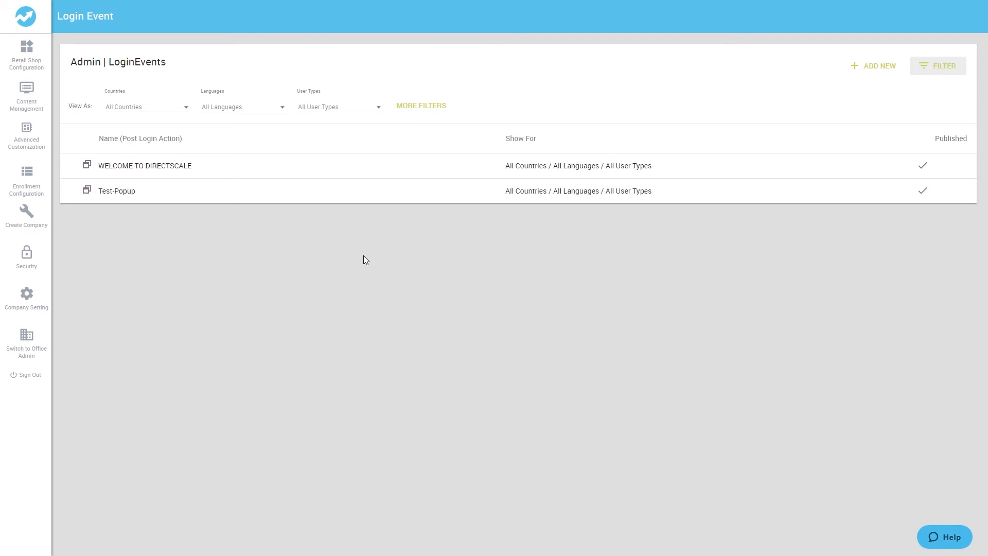
- Add a redirect login event named Test-Redirect with the URL /{webalias}/Products
left_click(867, 71)
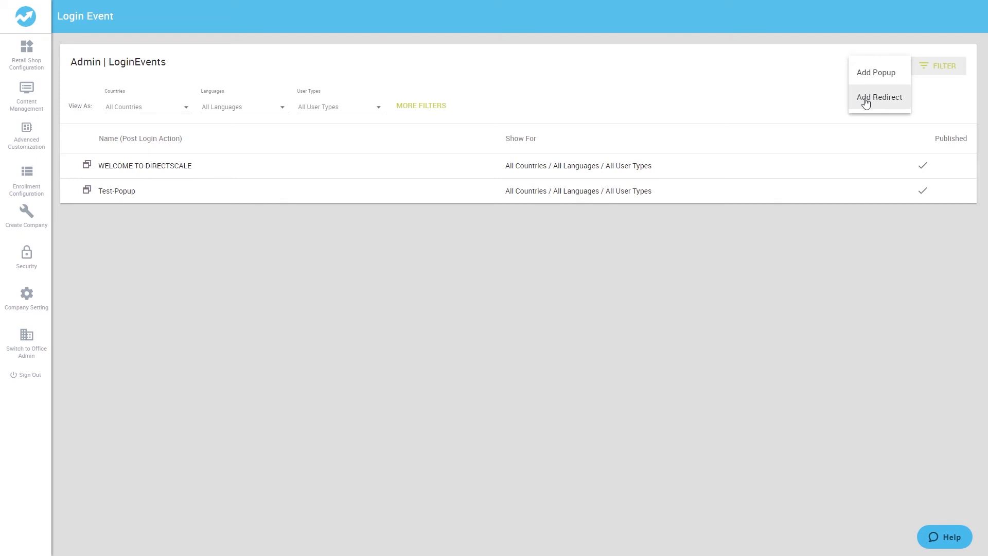
left_click(866, 101)
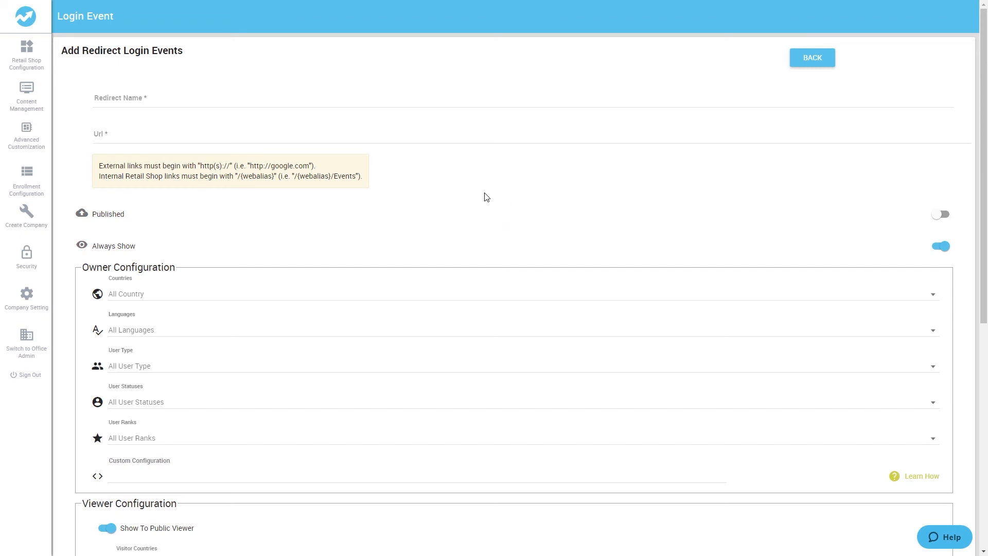
left_click(152, 99)
type("Test-Redirect")
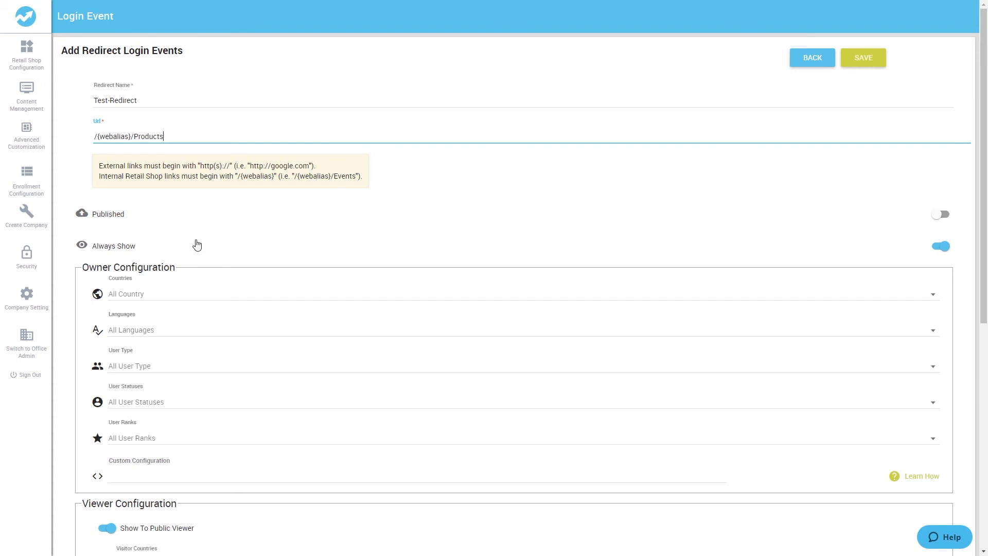
- Review the redirect's owner, viewer and logged-in user configuration, including the owner country options
scroll(197, 245, "down", 3)
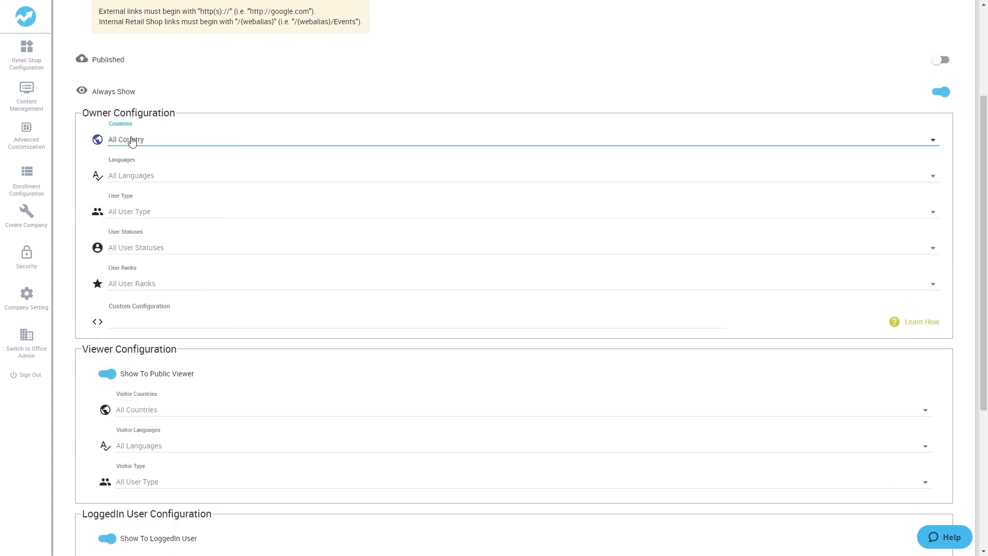
left_click(103, 145)
left_click(103, 144)
left_click(247, 97)
scroll(248, 96, "down", 3)
scroll(248, 96, "up", 6)
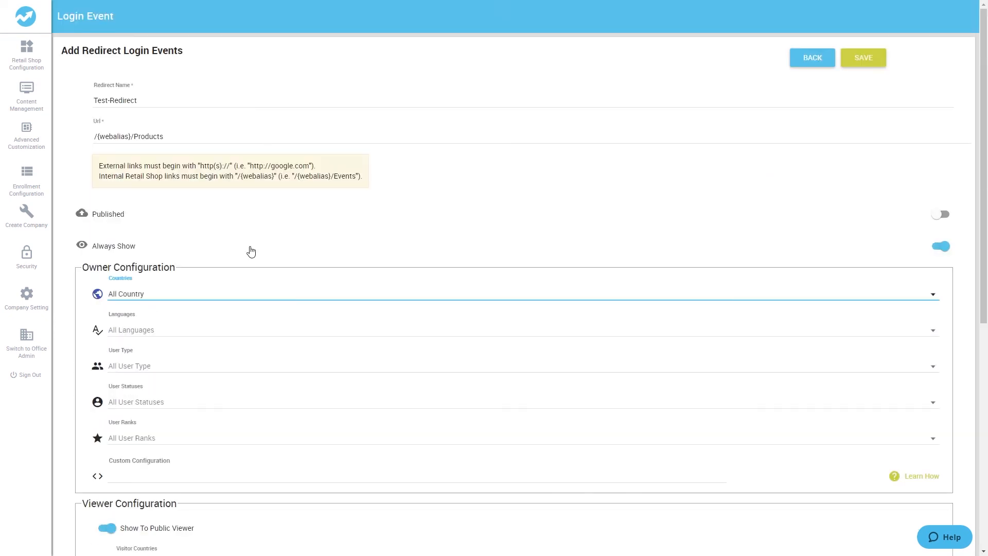
- Try turning off Always Show for the redirect, and turn it back on
left_click(939, 247)
left_click(938, 248)
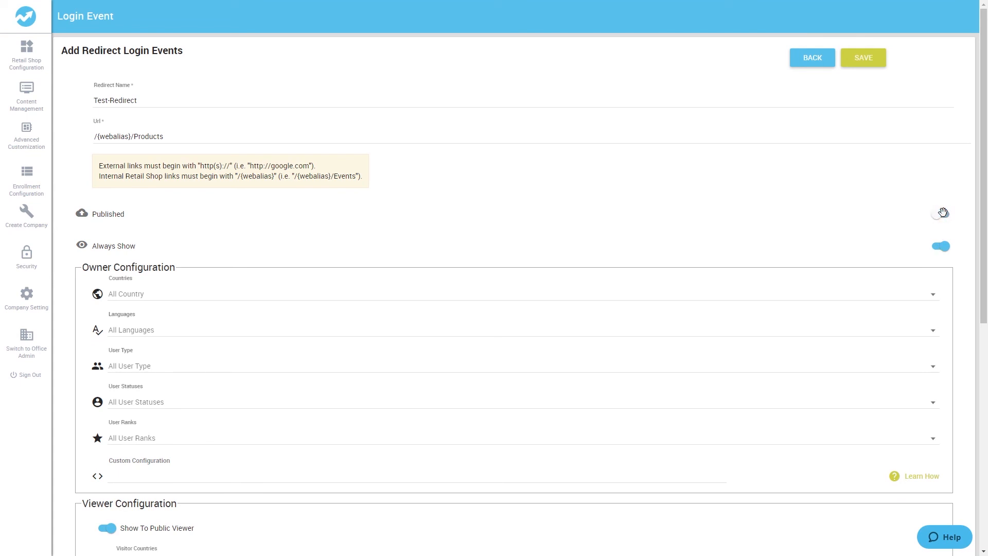
- Save the Test-Redirect login event and dismiss the save notification
left_click(874, 69)
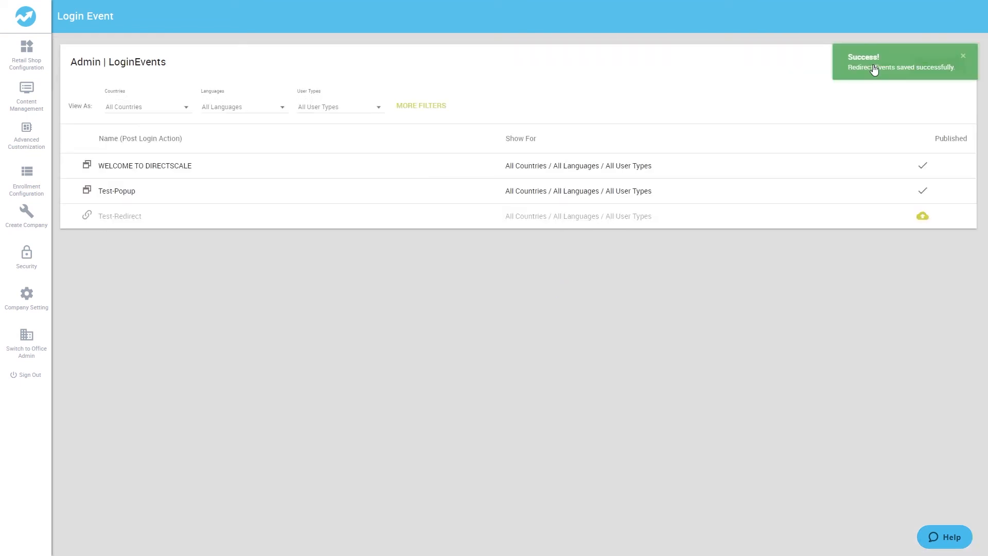
left_click(964, 56)
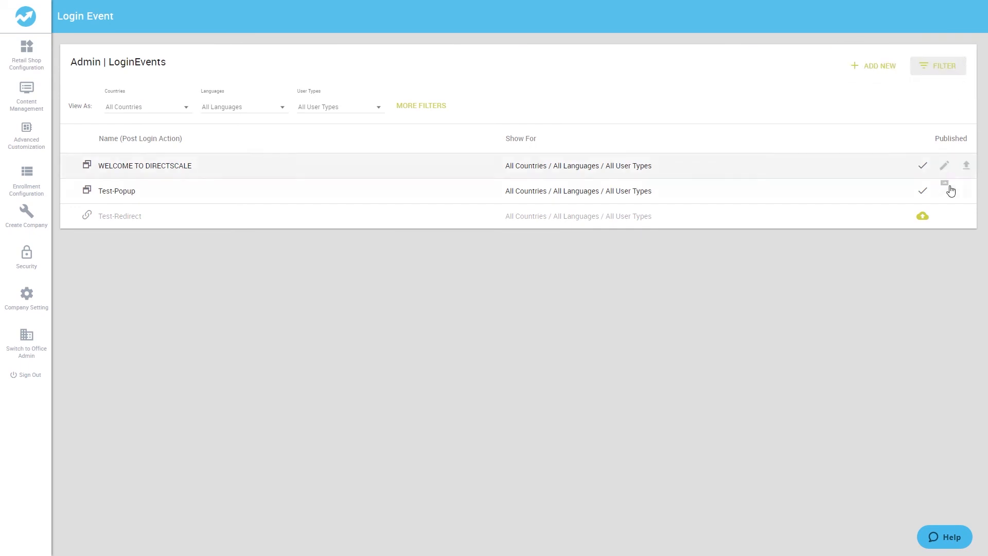
- Publish Test-Redirect from the login events list and move it above WELCOME TO DIRECTSCALE as the first event
left_click(923, 215)
left_click(935, 227)
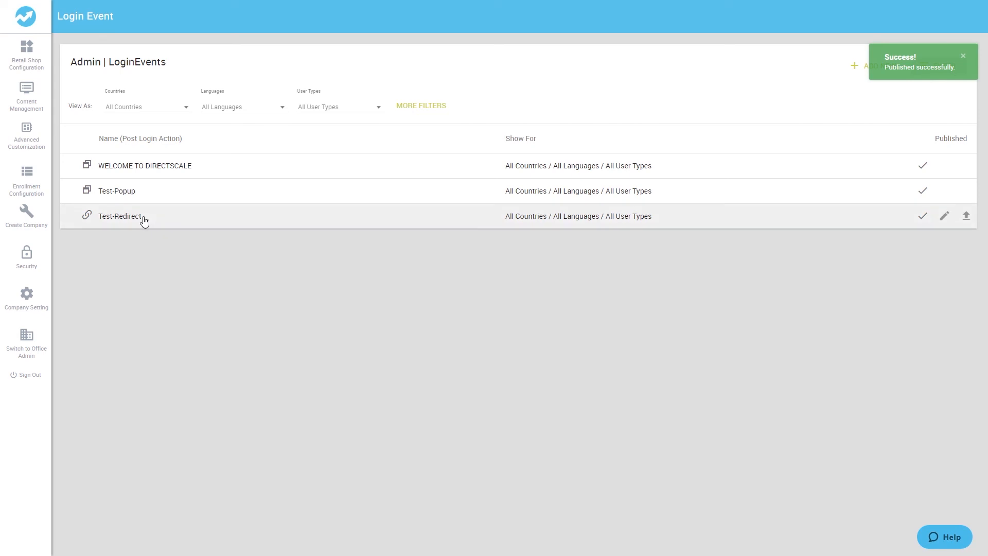
left_click_drag(144, 217, 146, 170)
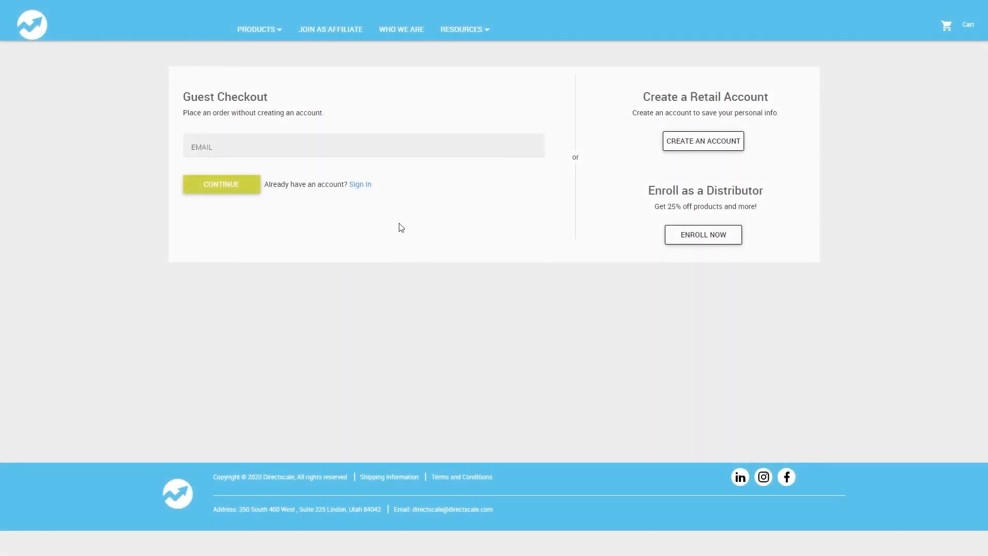
- Switch to the retail shop, sign in to the existing account to test the login events, and close the Test! popup
left_click(354, 186)
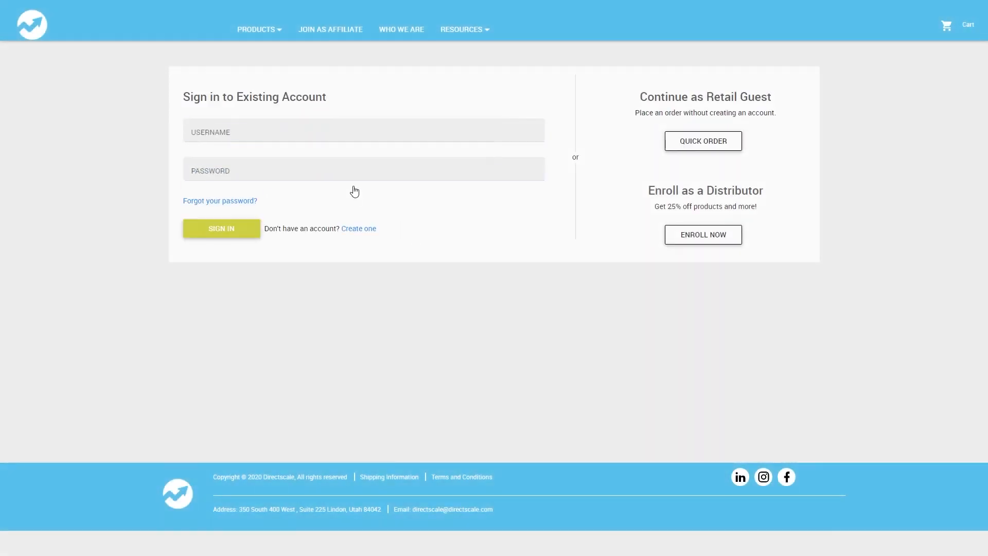
left_click(232, 229)
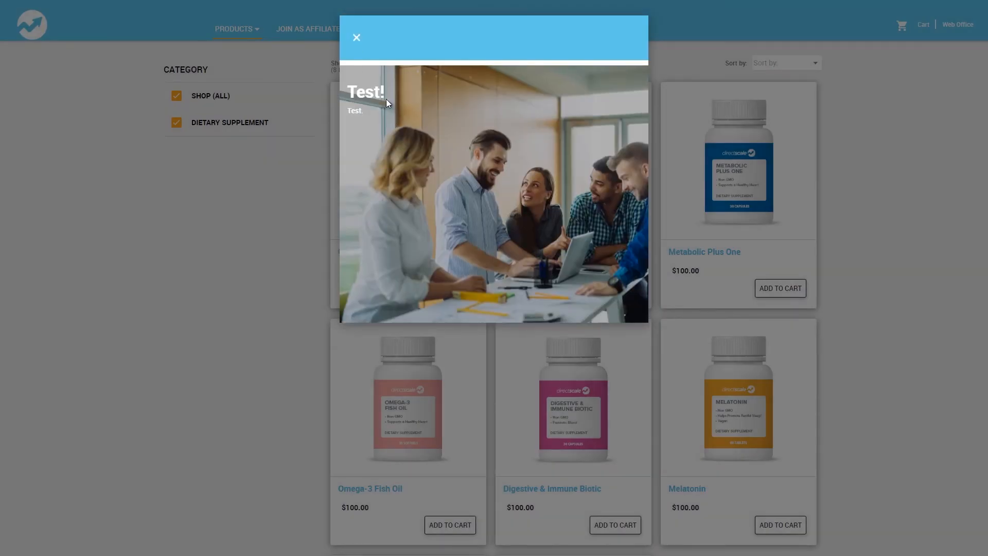
left_click(357, 39)
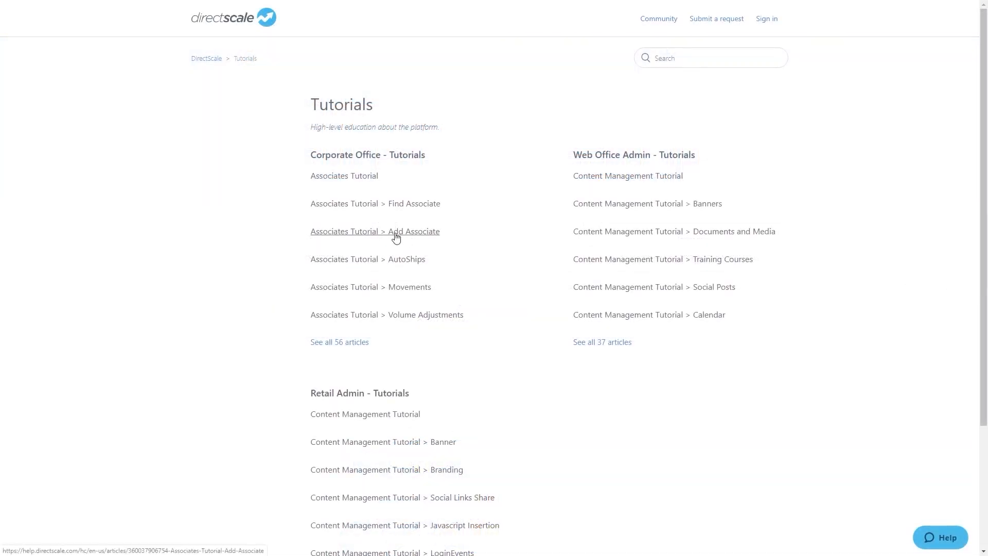
- Search the Help widget for "How to add a new market"
left_click(397, 236)
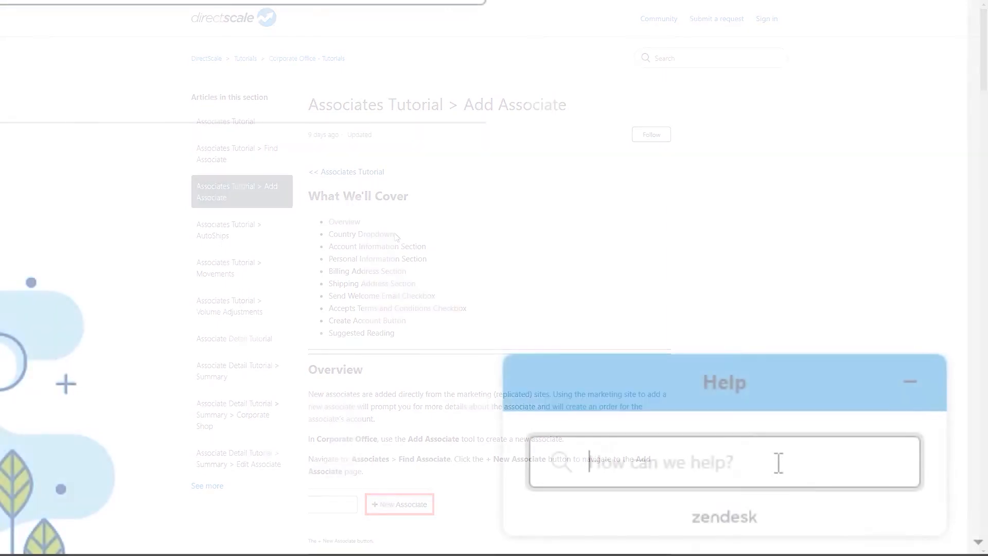
type("How to add a new market?")
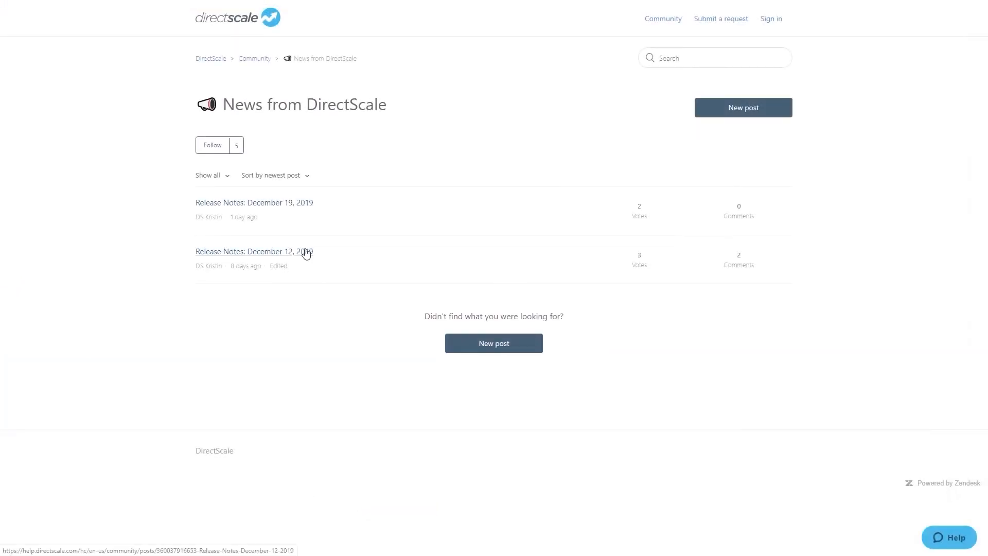
left_click(304, 251)
scroll(587, 289, "down", 15)
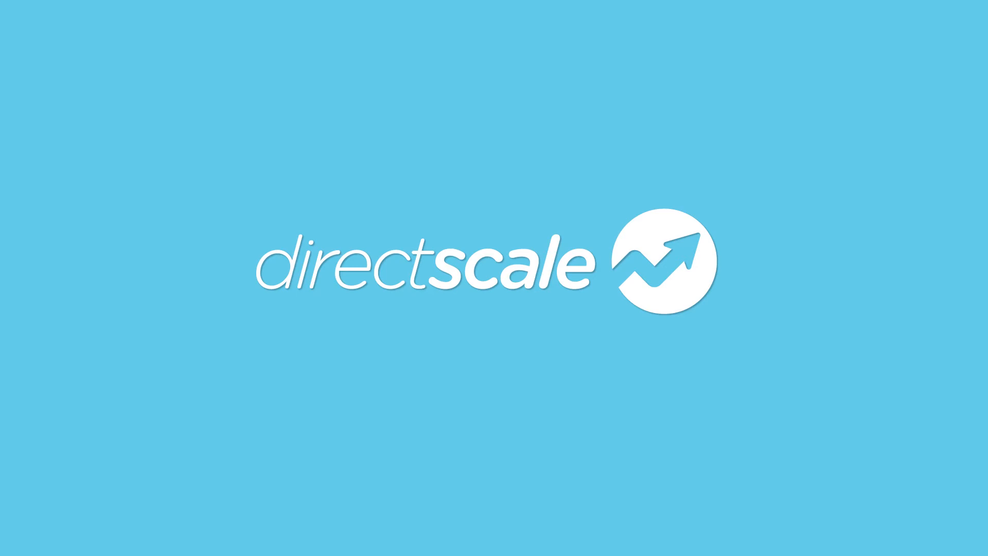